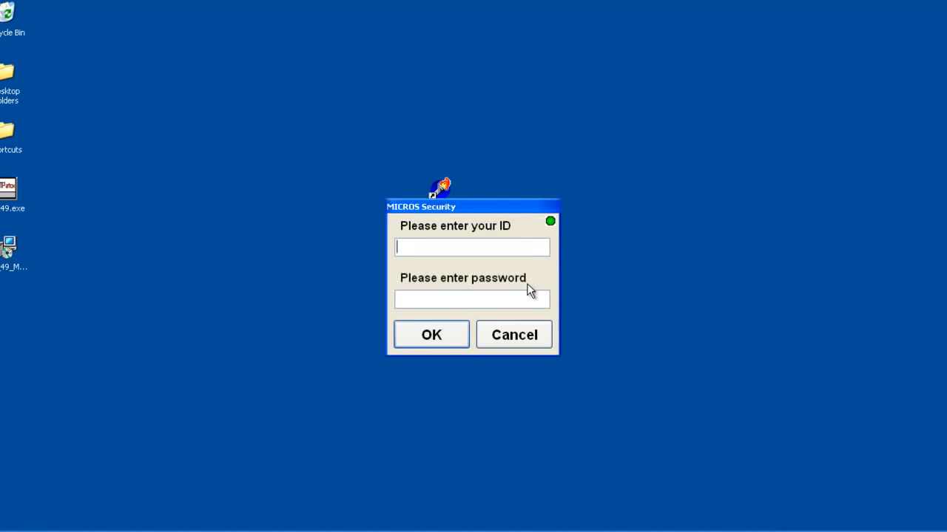
# Sign in at the security prompt with the employee ID and the account password
pyautogui.write('dcrs')
pyautogui.press('Tab')
pyautogui.write('*********')
pyautogui.press('Return')
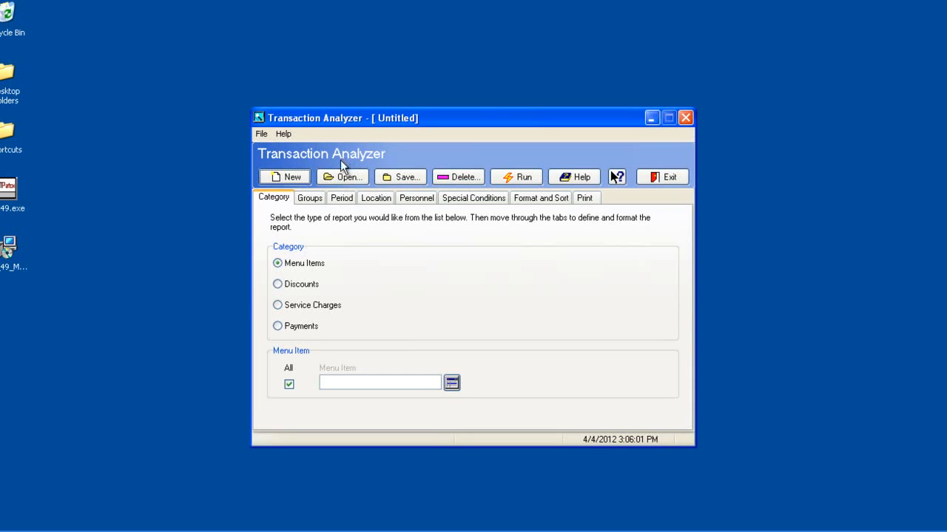
# Look through the report's group, period, location, personnel and special condition settings, ending at the category settings
pyautogui.click(315, 201)
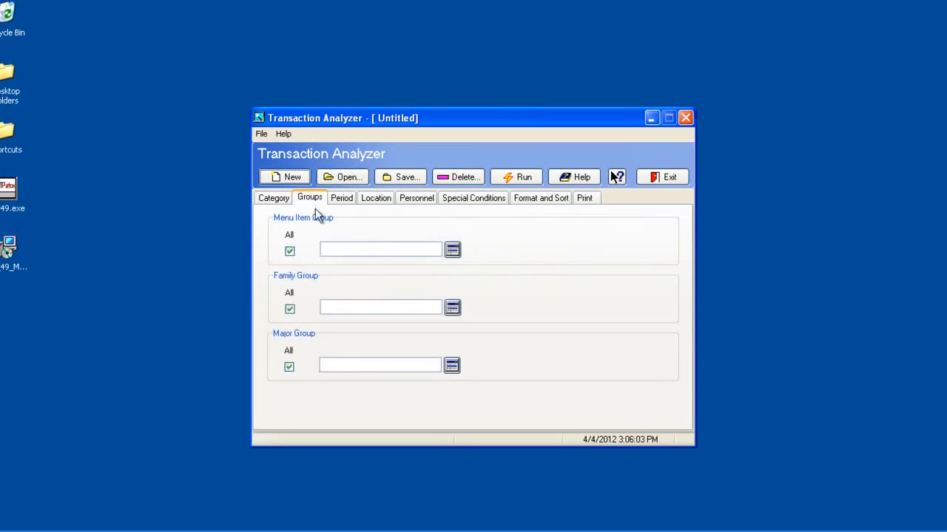
pyautogui.click(340, 204)
pyautogui.click(371, 202)
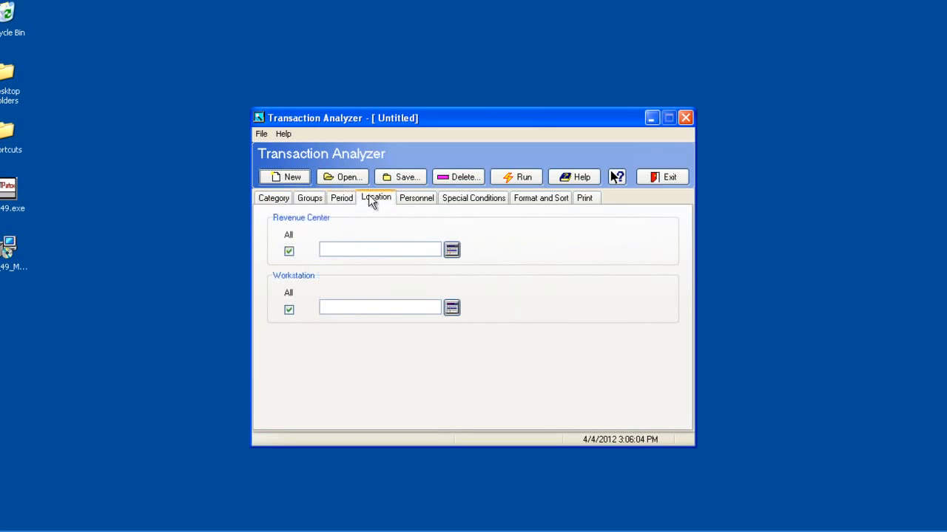
pyautogui.click(411, 201)
pyautogui.click(456, 201)
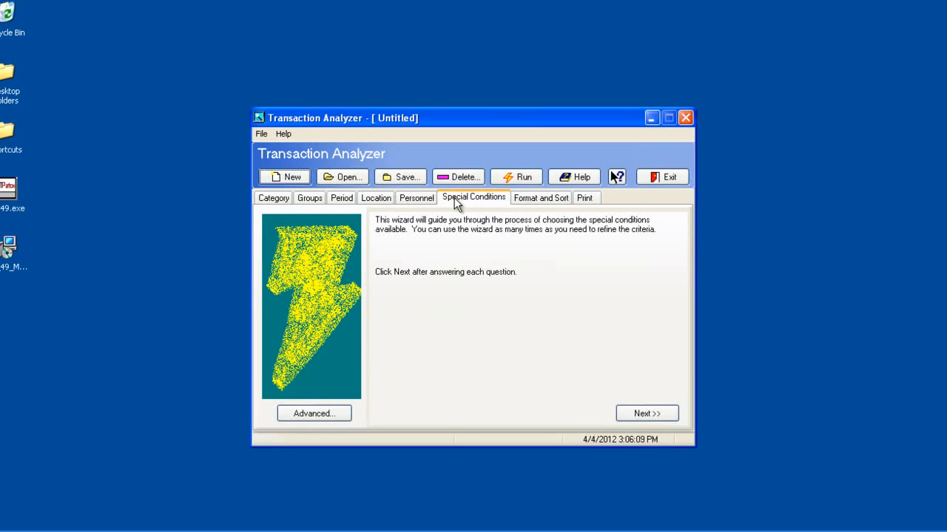
pyautogui.click(274, 203)
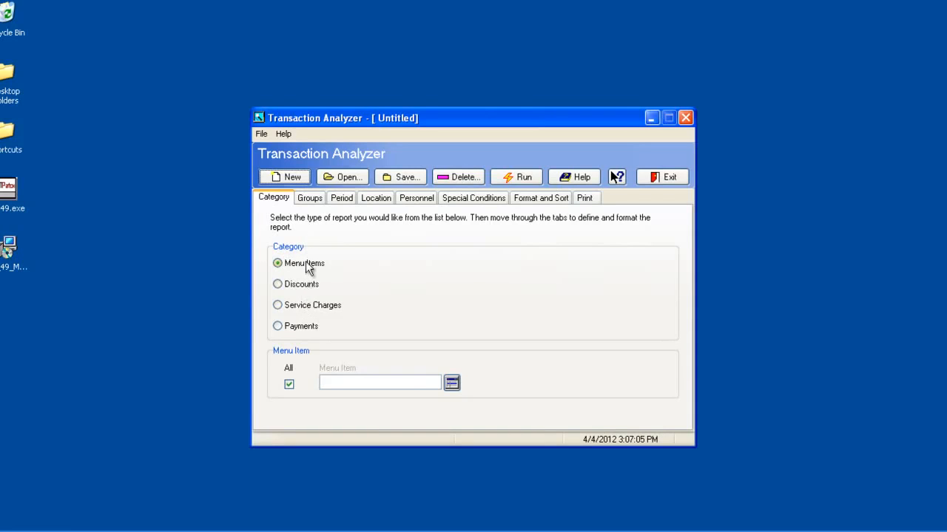
# Examine the Menu Items, Discounts, Service Charges and Payments report categories and the list of selectable discounts
pyautogui.click(302, 286)
pyautogui.click(305, 306)
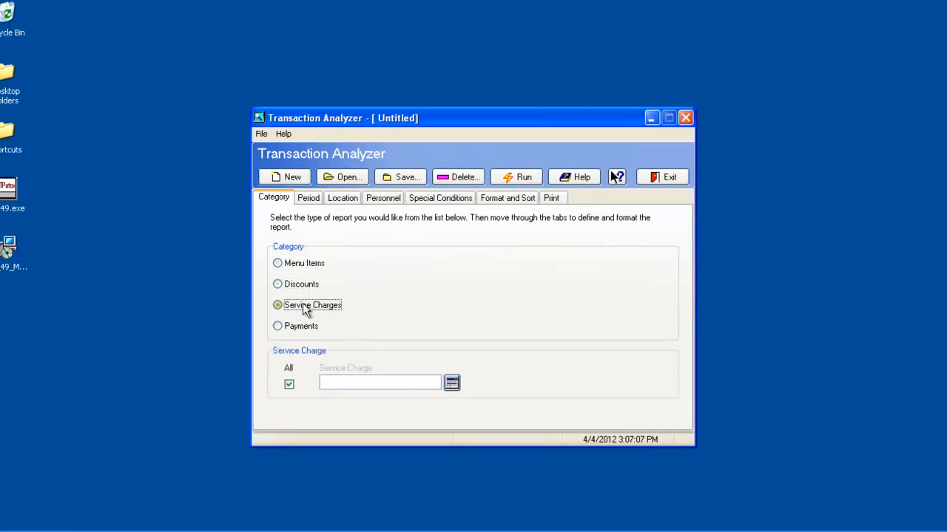
pyautogui.click(305, 330)
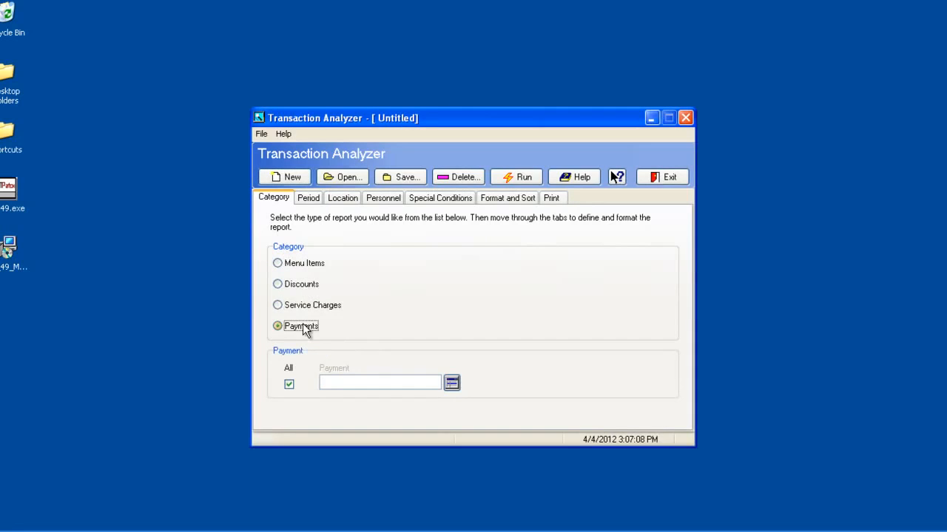
pyautogui.click(294, 267)
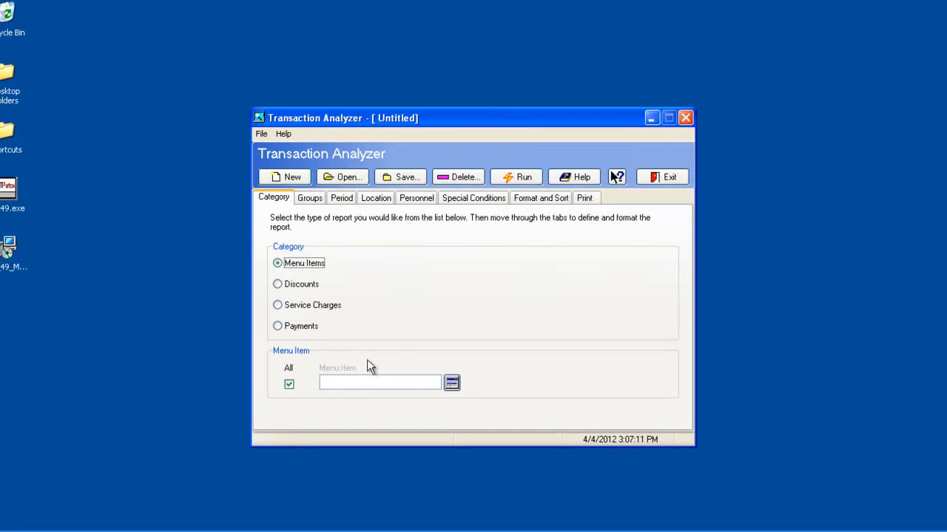
pyautogui.click(301, 287)
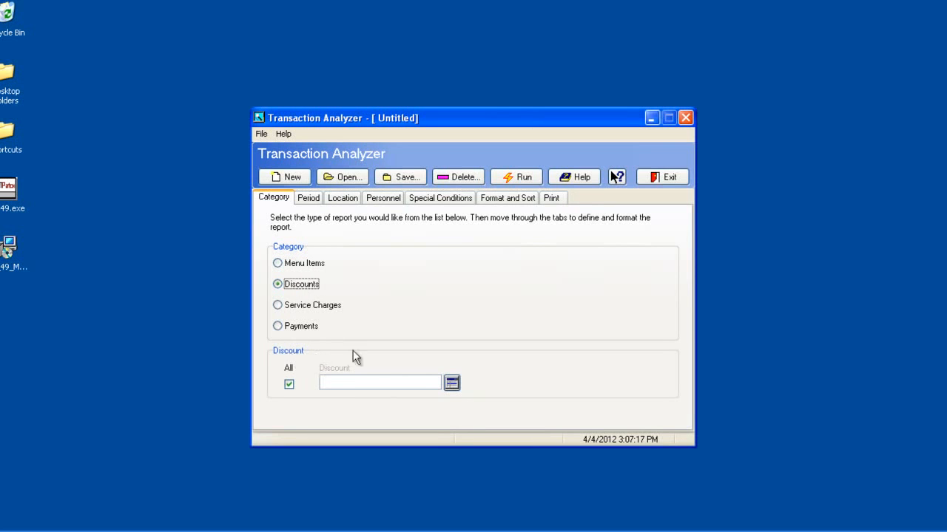
pyautogui.click(450, 382)
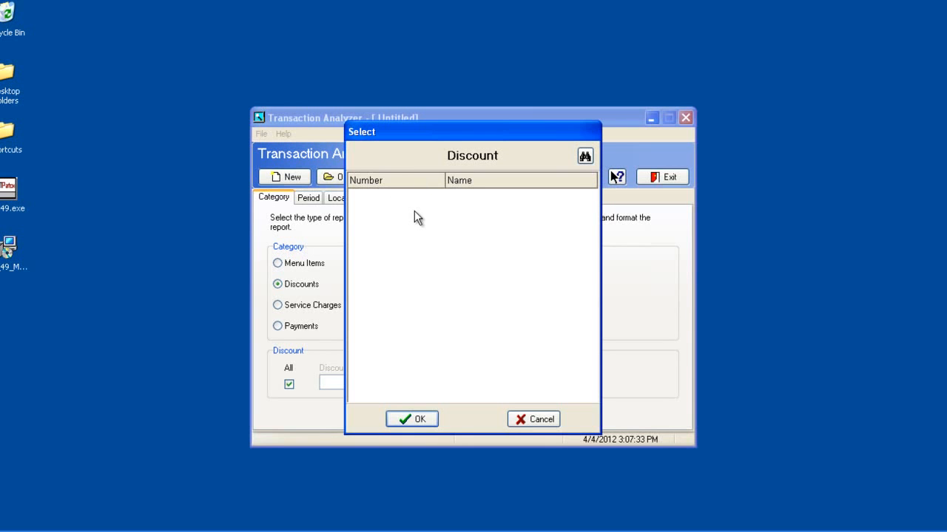
pyautogui.click(534, 419)
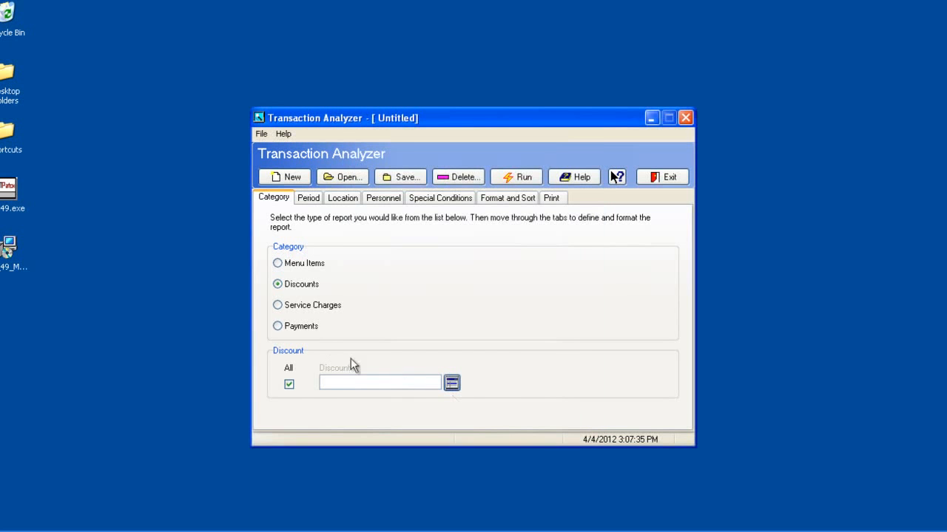
# Set the report category to Payments and limit it to the Visa payment
pyautogui.click(299, 326)
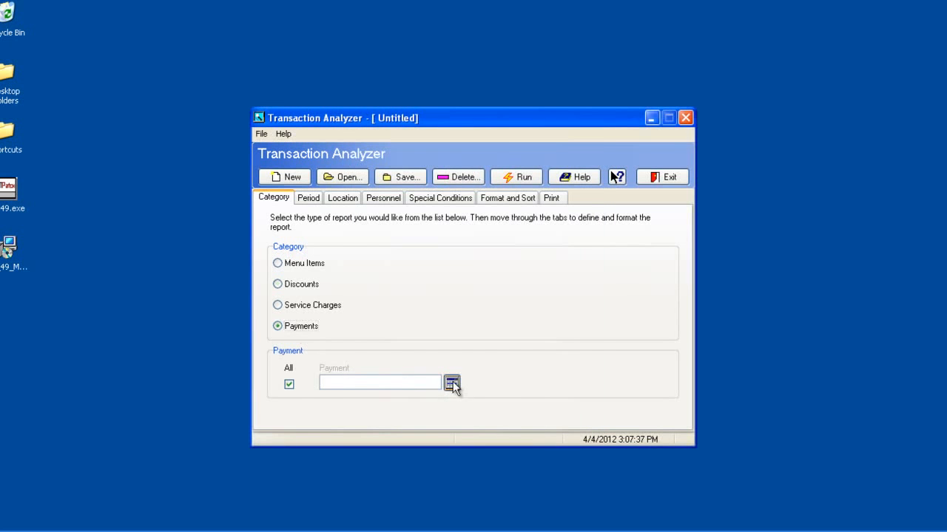
pyautogui.click(452, 383)
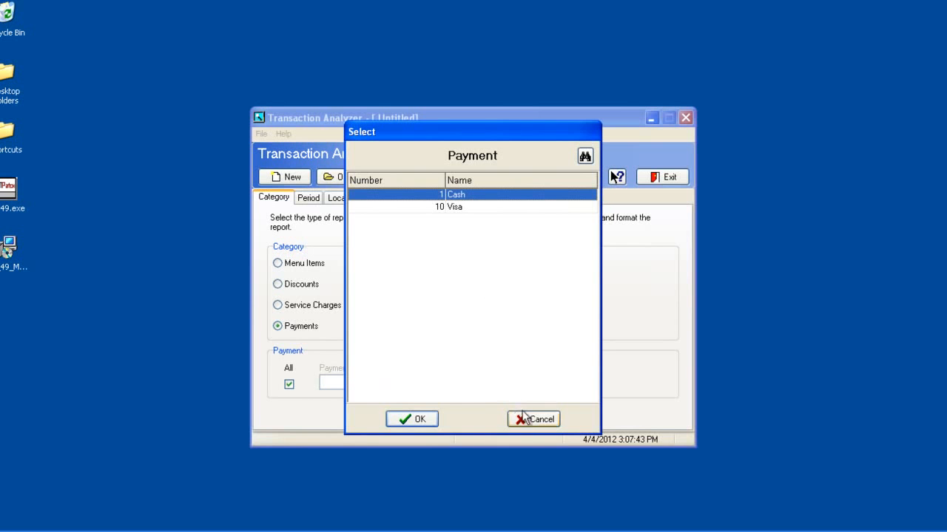
pyautogui.click(422, 212)
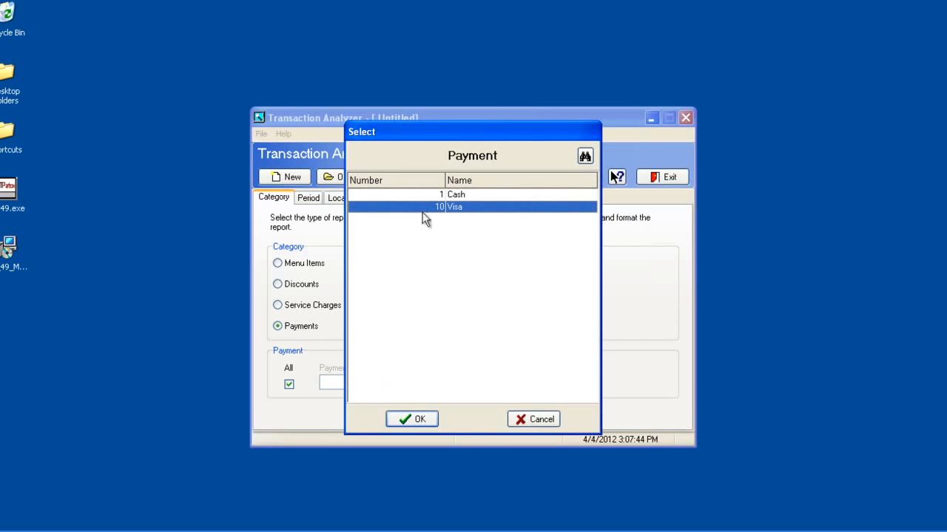
pyautogui.click(416, 419)
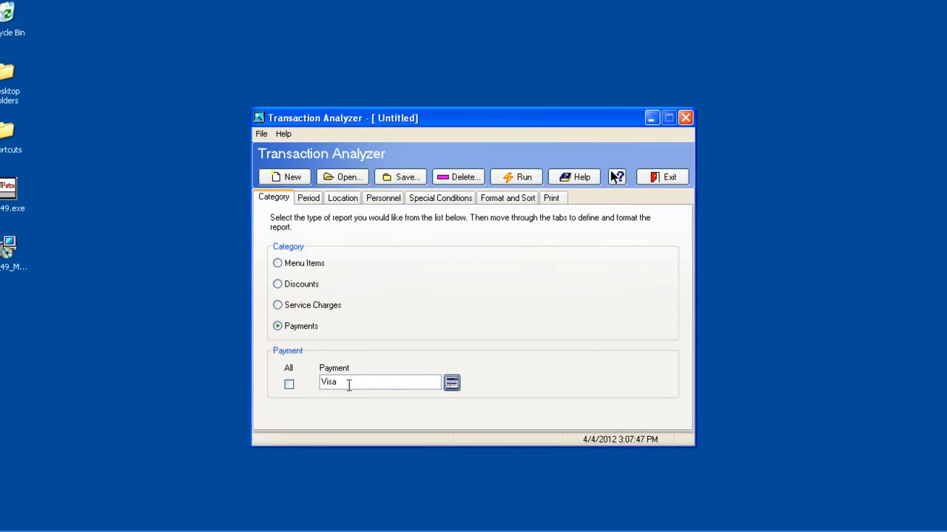
# Confirm 3/23/2012 as the From business date for the report period
pyautogui.click(309, 201)
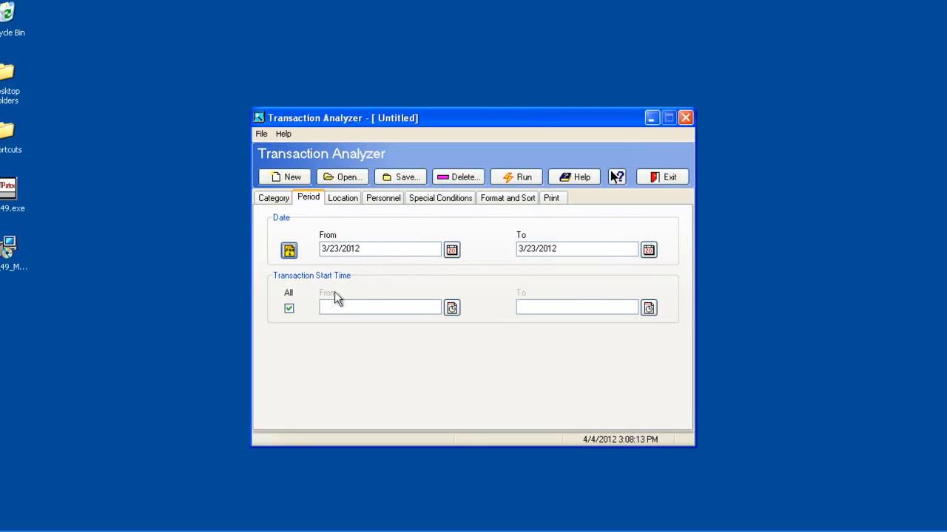
pyautogui.click(451, 249)
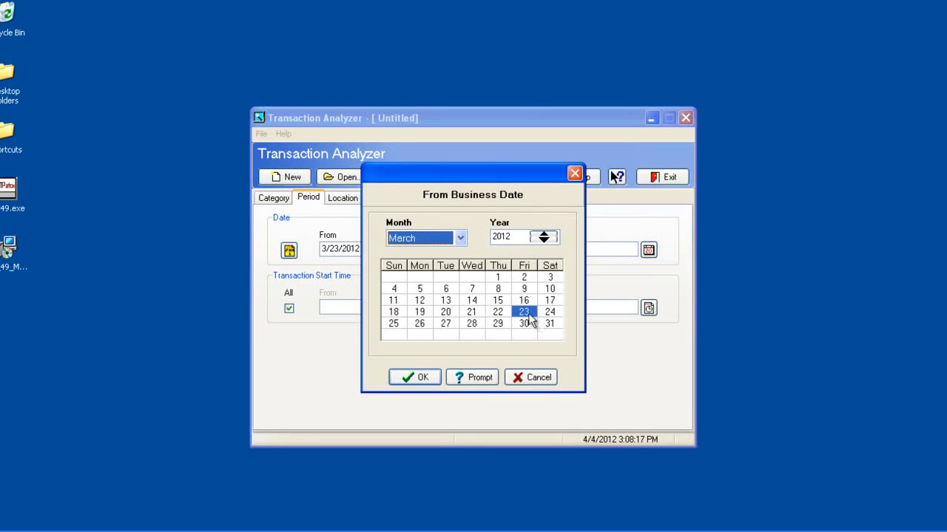
pyautogui.click(415, 378)
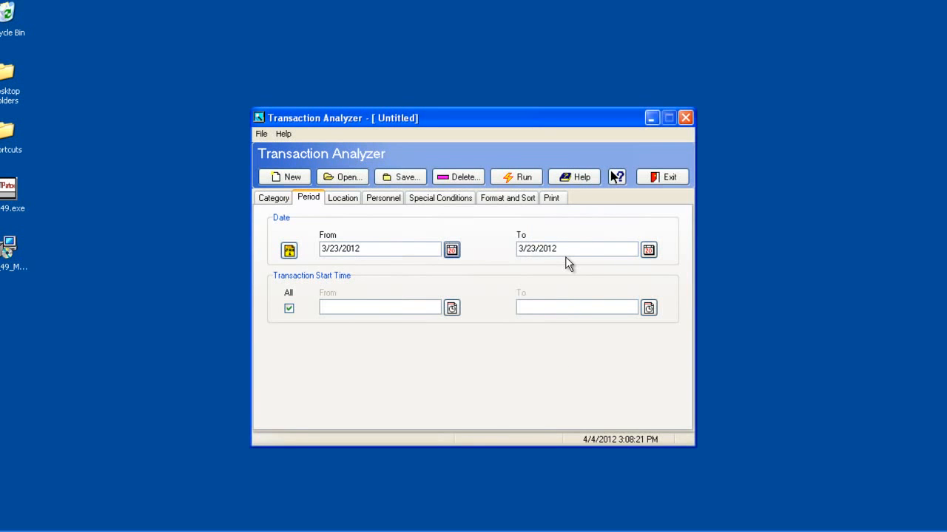
# Limit the report location to the RESTAURANT revenue center
pyautogui.click(345, 199)
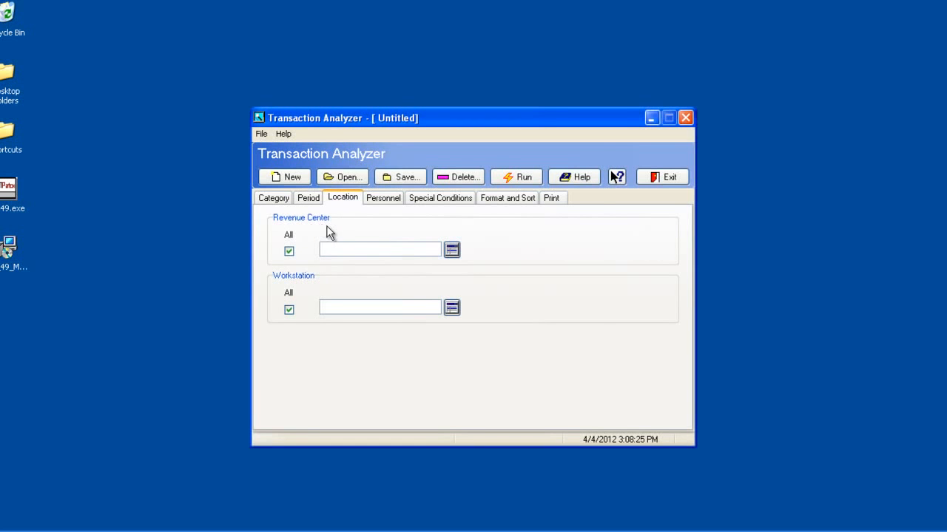
pyautogui.click(451, 249)
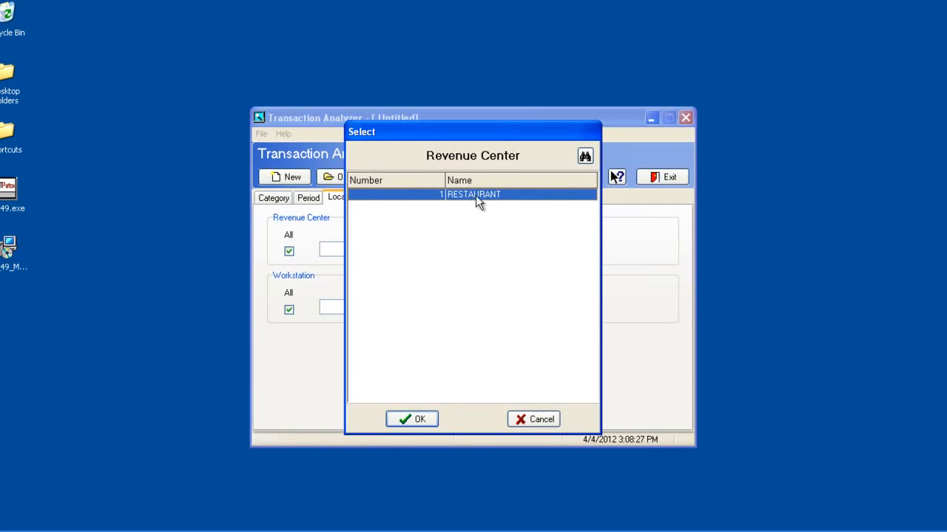
pyautogui.click(427, 421)
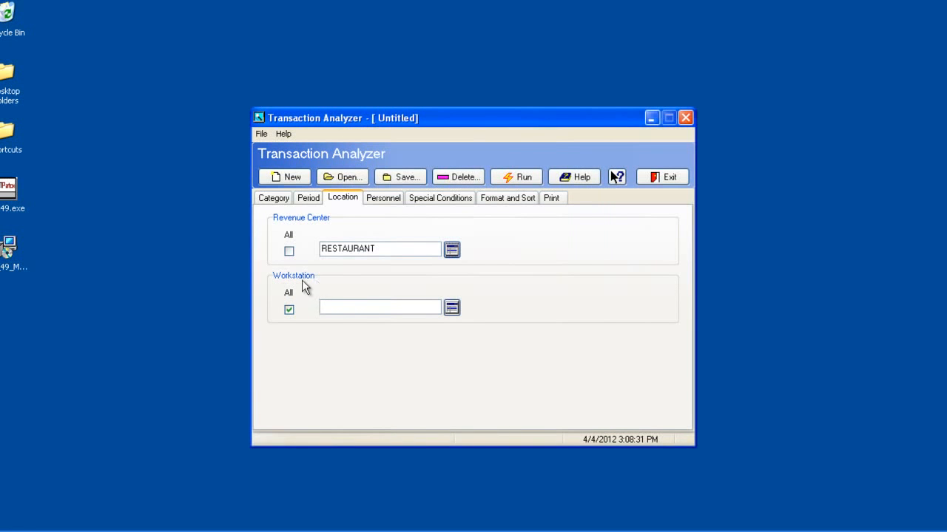
# Review the personnel filters and the advanced special conditions for void, manager authorization, return and tax exempt
pyautogui.click(385, 199)
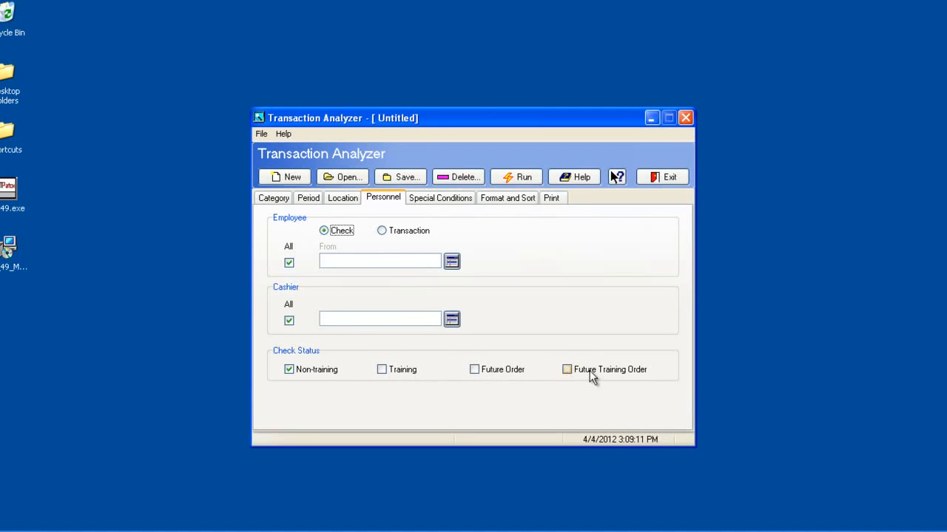
pyautogui.click(441, 199)
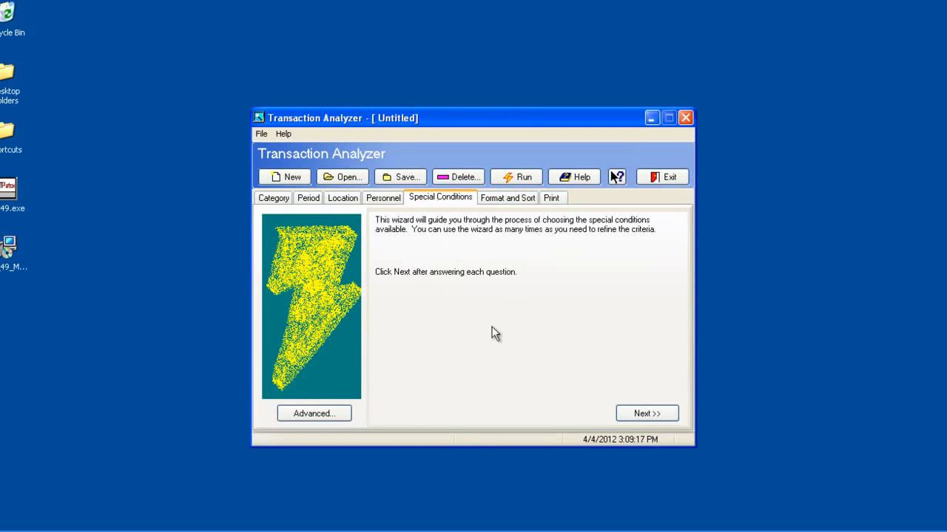
pyautogui.click(331, 417)
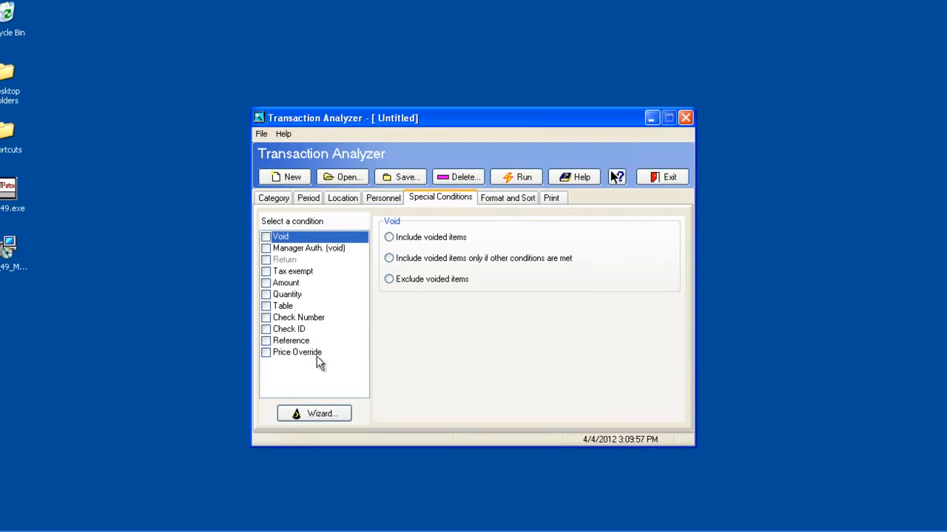
pyautogui.click(315, 250)
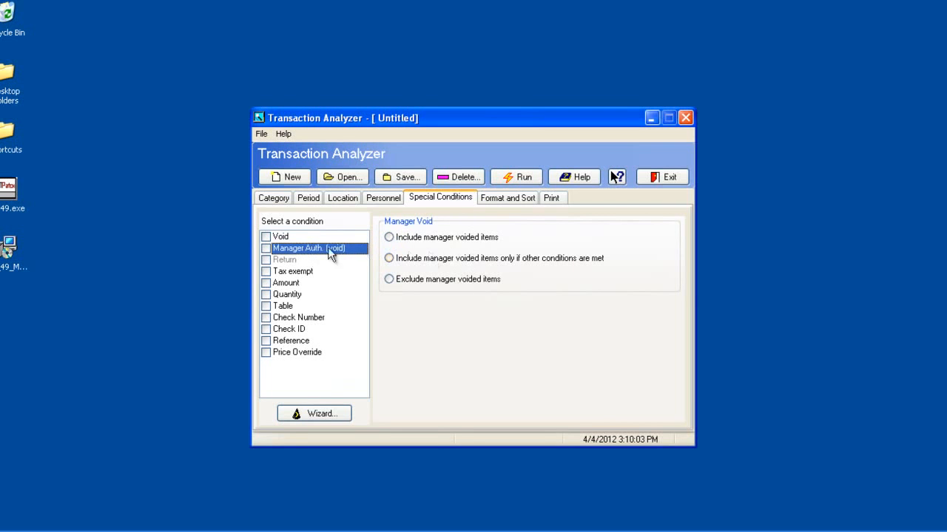
pyautogui.click(291, 262)
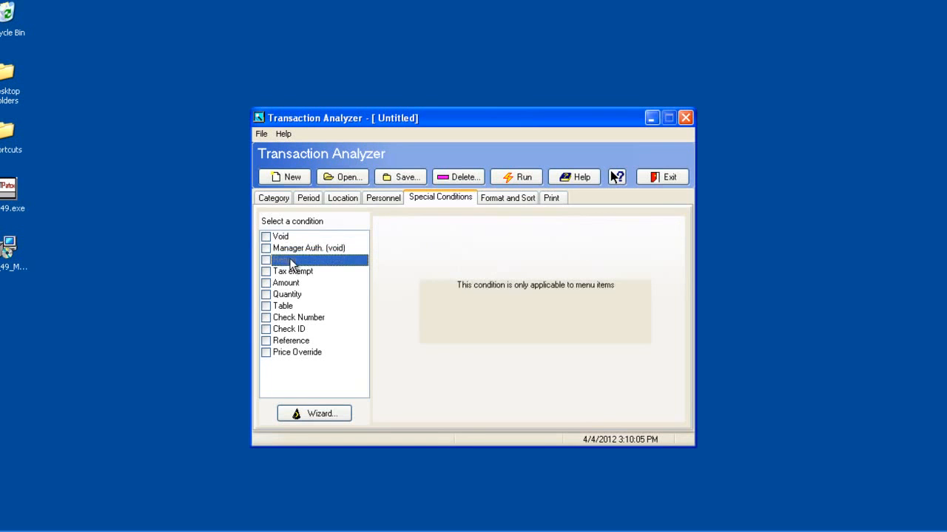
pyautogui.click(292, 274)
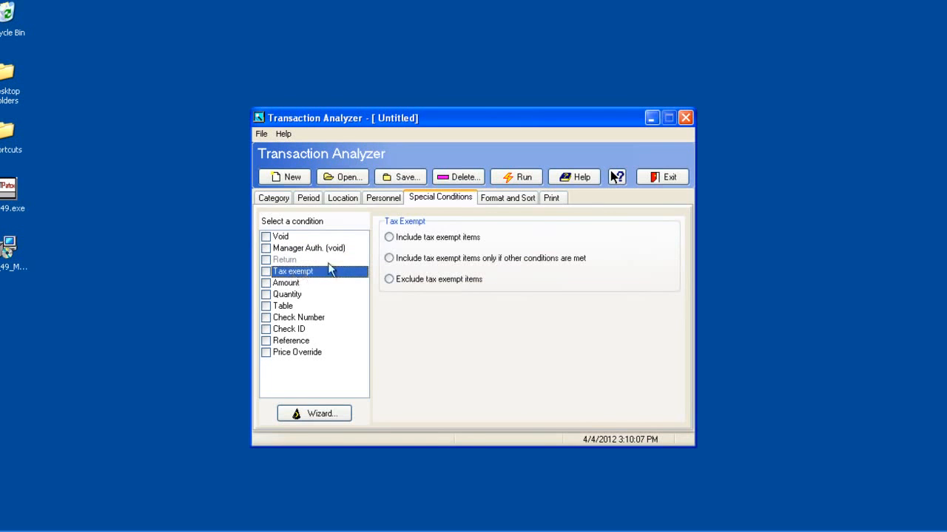
pyautogui.click(299, 285)
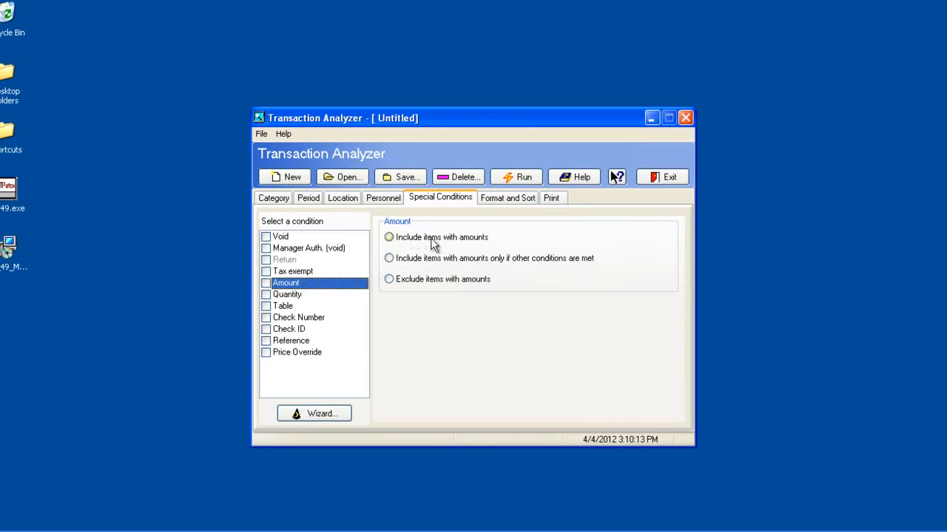
pyautogui.click(389, 238)
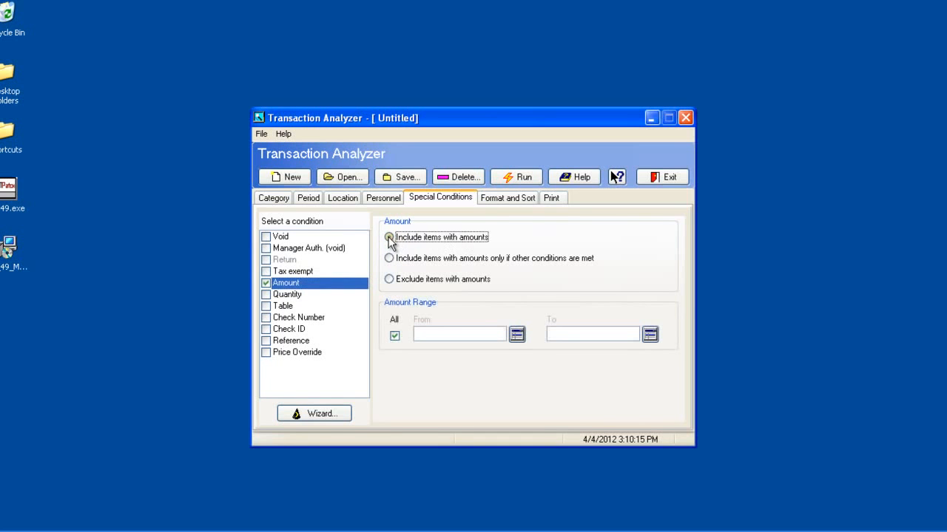
pyautogui.click(516, 335)
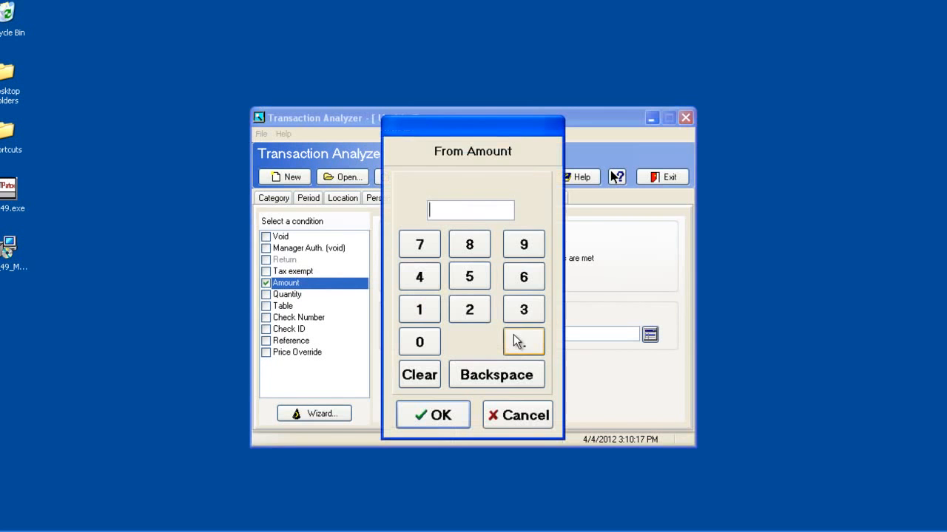
pyautogui.click(504, 408)
pyautogui.click(266, 283)
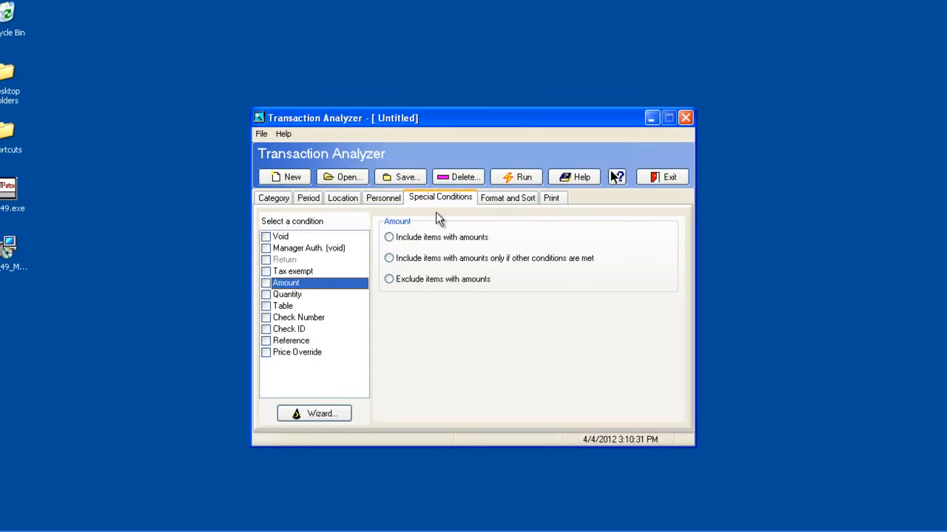
# Review the report's column and sort setup, run the report, and examine the enlarged preview before closing it
pyautogui.click(503, 198)
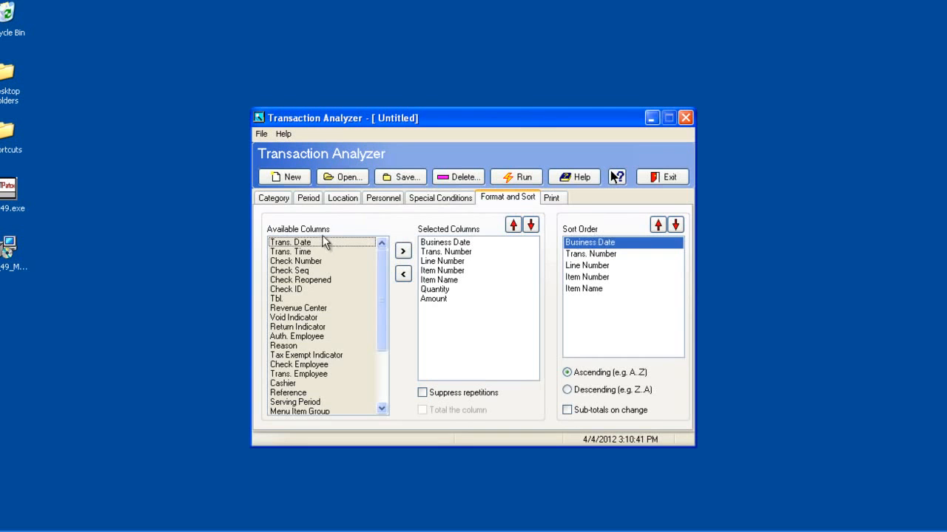
pyautogui.moveTo(382, 274)
pyautogui.mouseDown()
pyautogui.moveTo(382, 324)
pyautogui.moveTo(385, 265)
pyautogui.mouseUp()
pyautogui.click(514, 178)
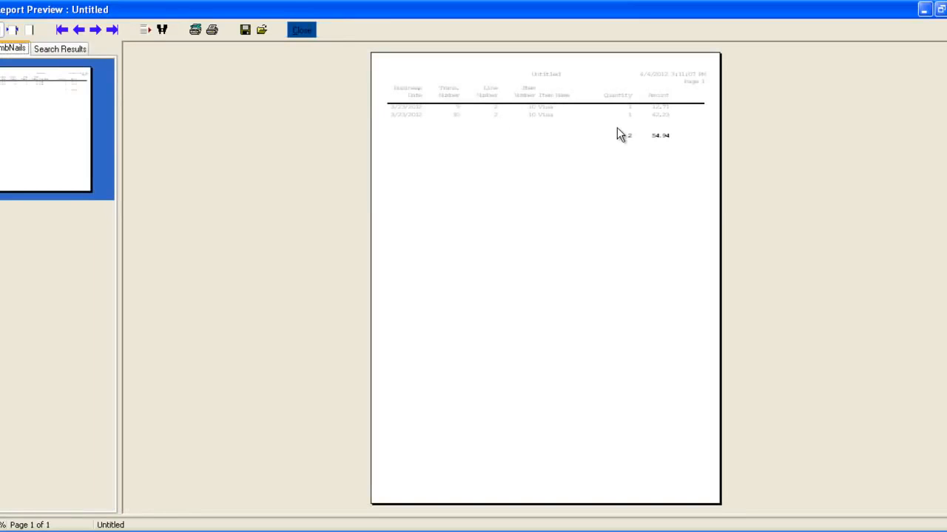
pyautogui.click(12, 30)
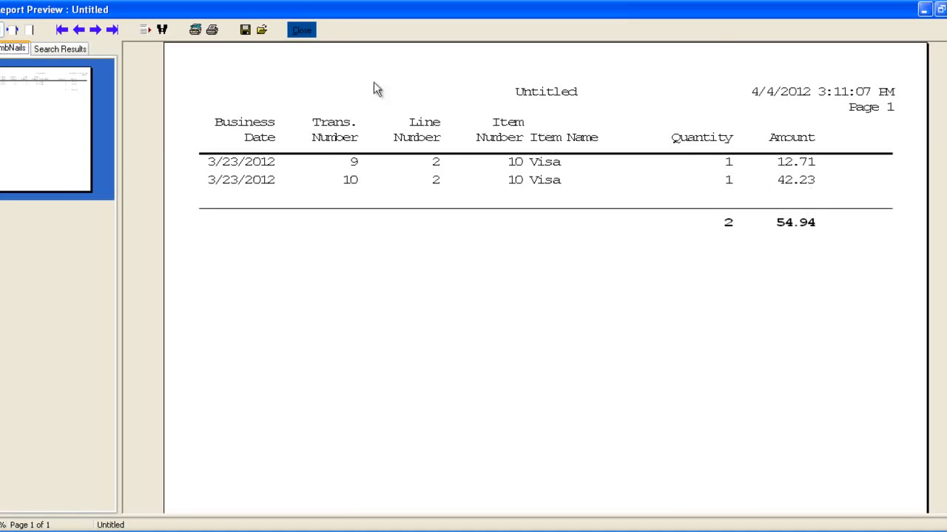
pyautogui.click(307, 34)
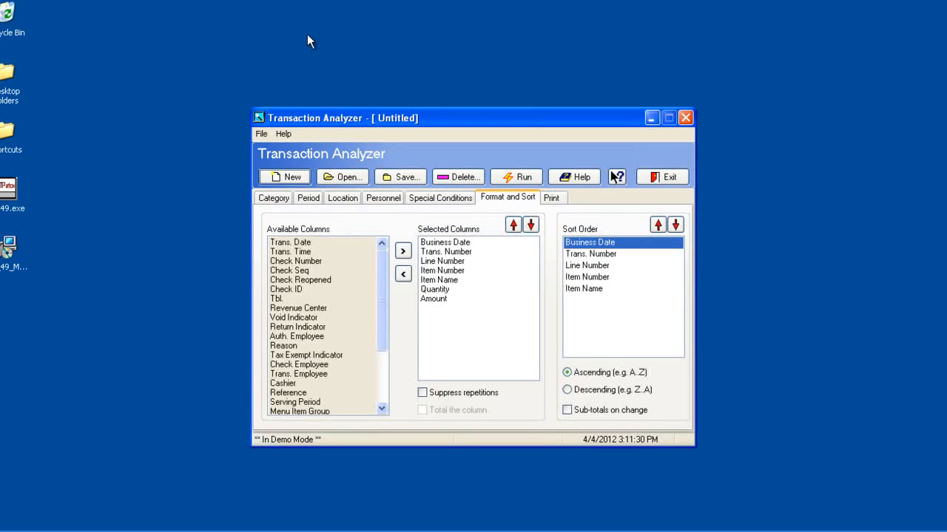
# Remove the Trans. Number and Line Number columns from the report's selected columns
pyautogui.click(447, 254)
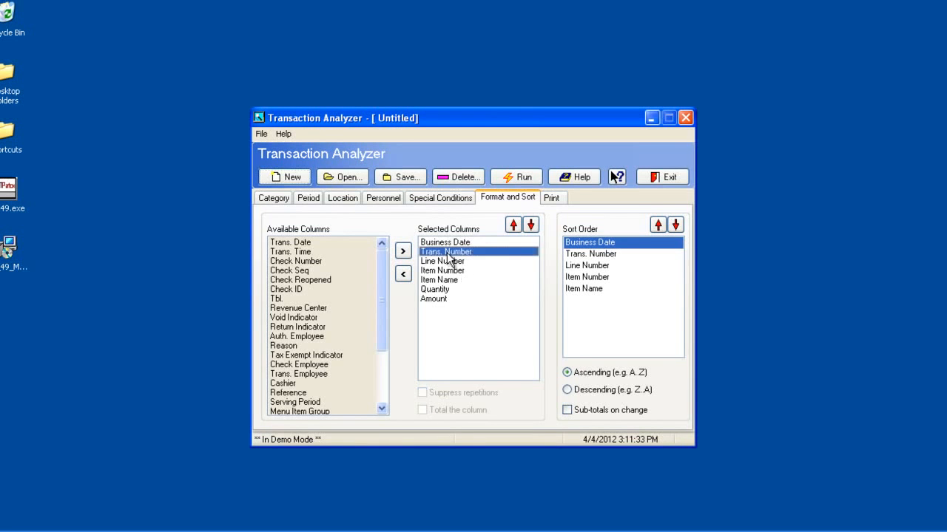
pyautogui.click(403, 275)
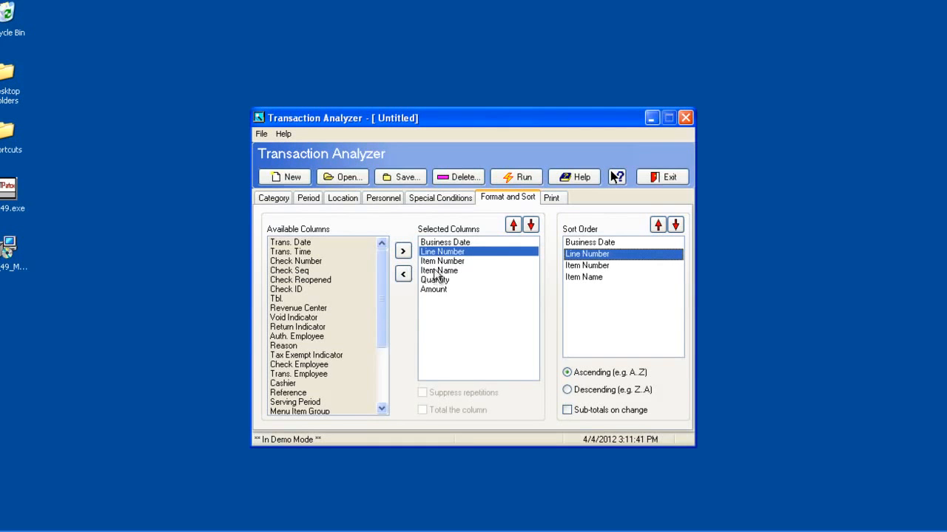
pyautogui.click(403, 275)
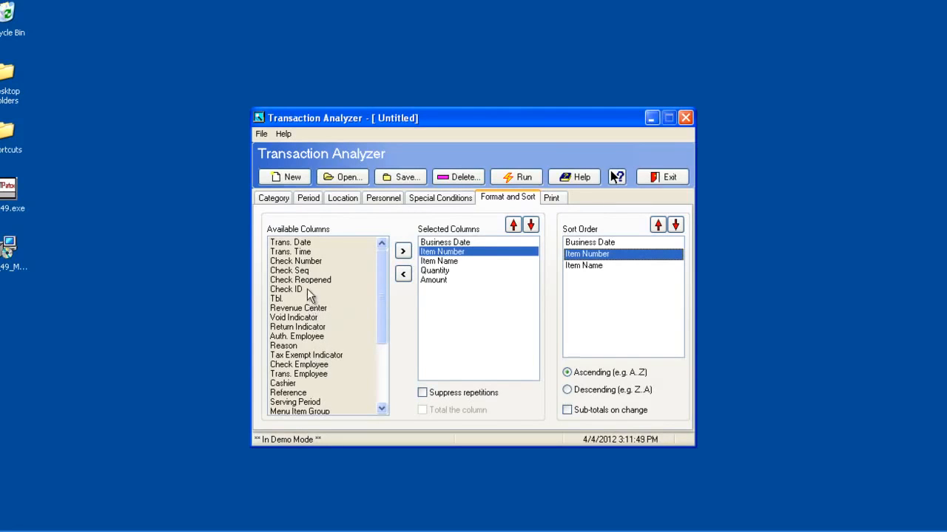
# Add the Check Number column to the report and place it between Item Name and Quantity
pyautogui.click(305, 263)
pyautogui.click(403, 252)
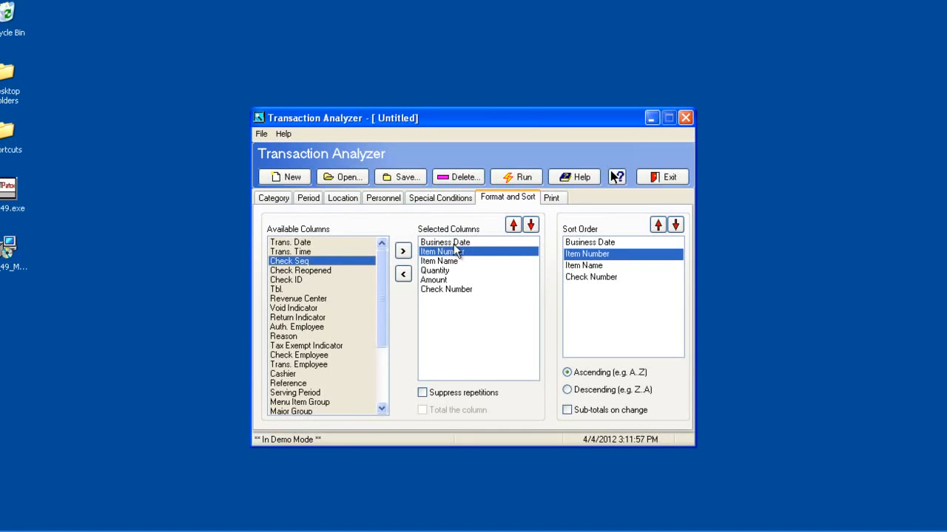
pyautogui.click(447, 290)
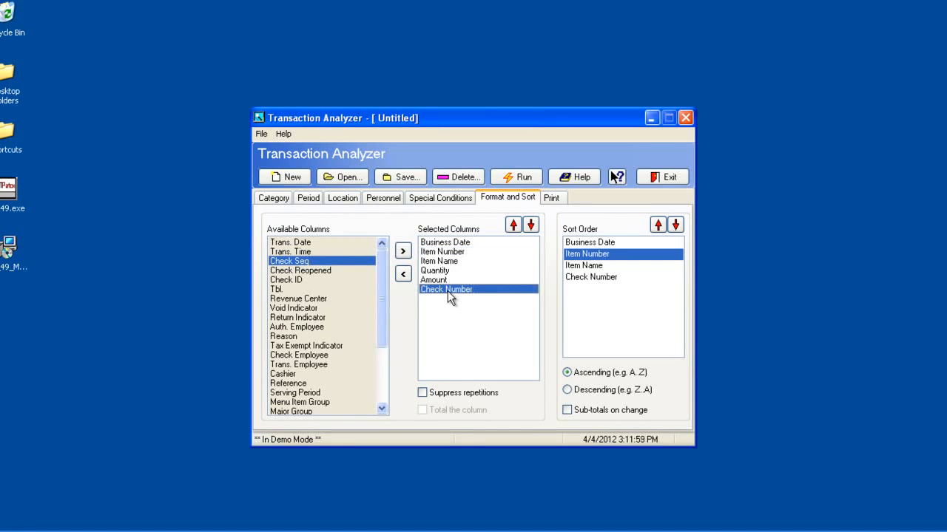
pyautogui.click(513, 225)
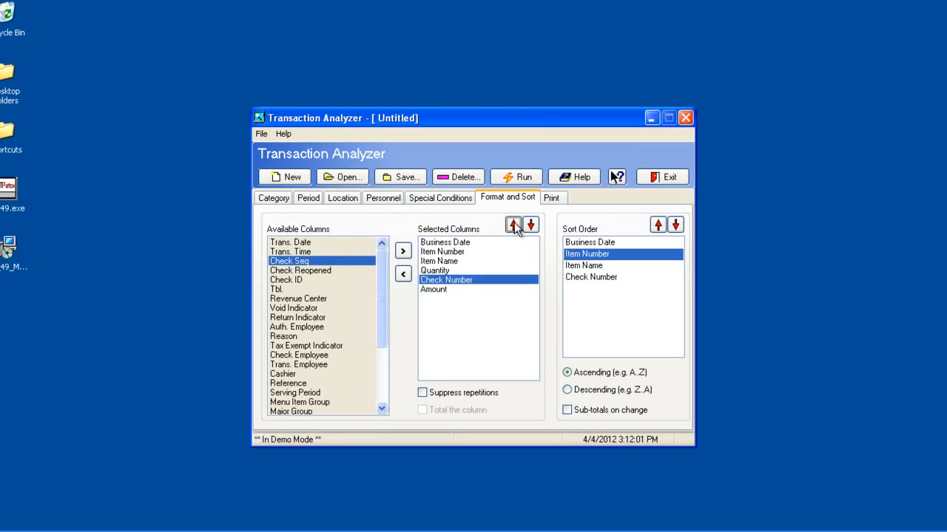
pyautogui.click(513, 225)
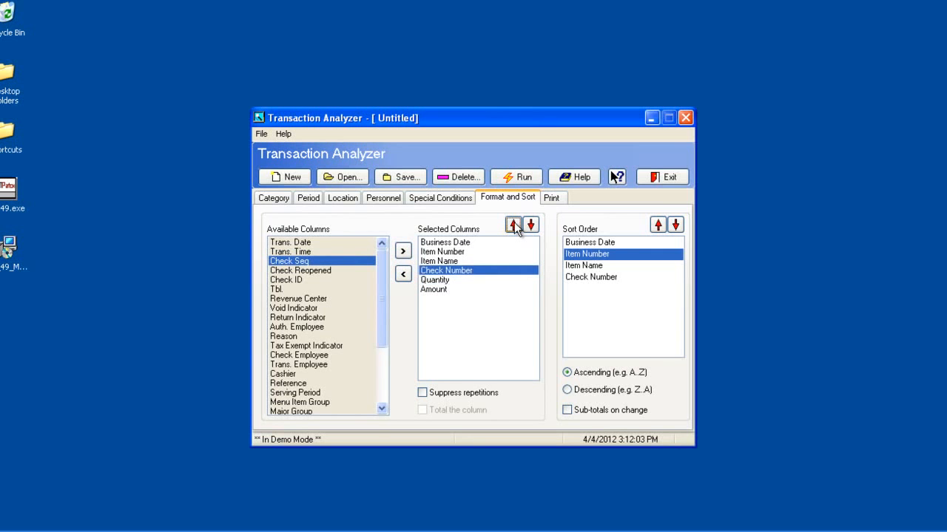
# Run the report, examine the enlarged preview, and close it
pyautogui.click(518, 177)
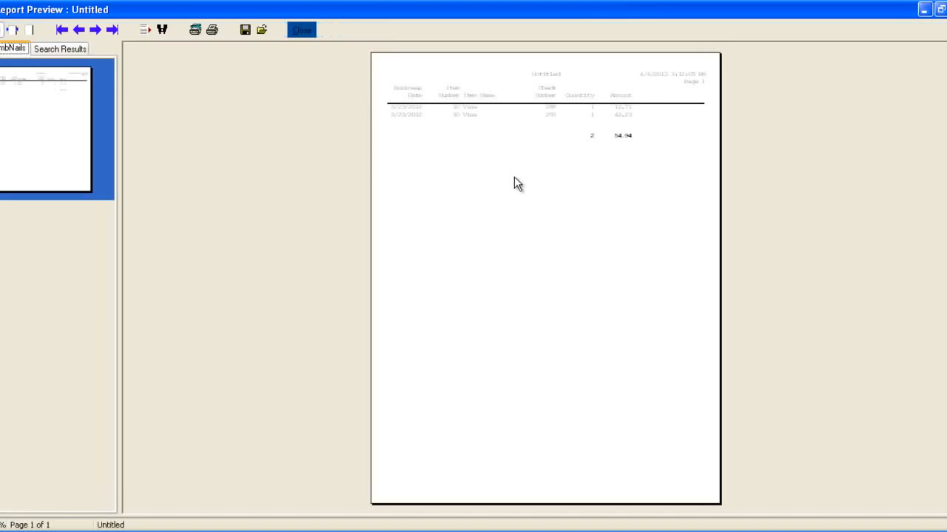
pyautogui.click(13, 31)
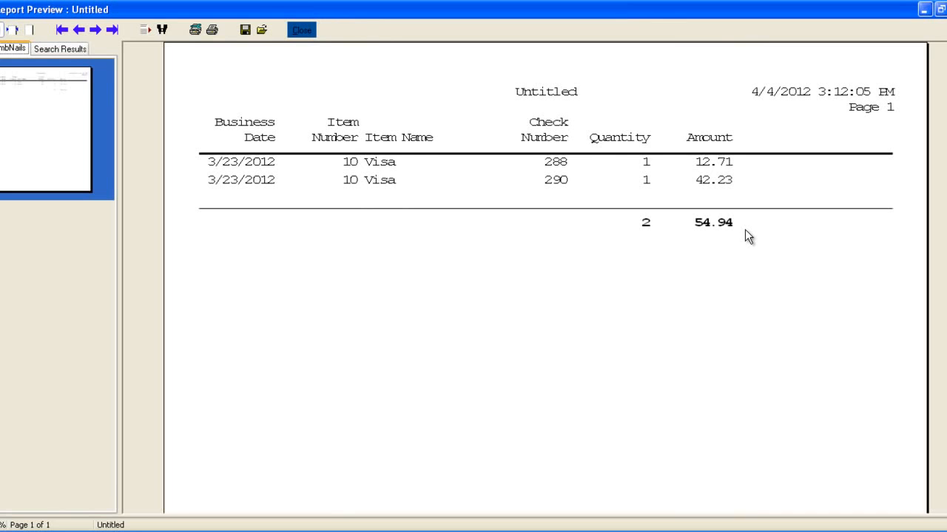
pyautogui.click(304, 31)
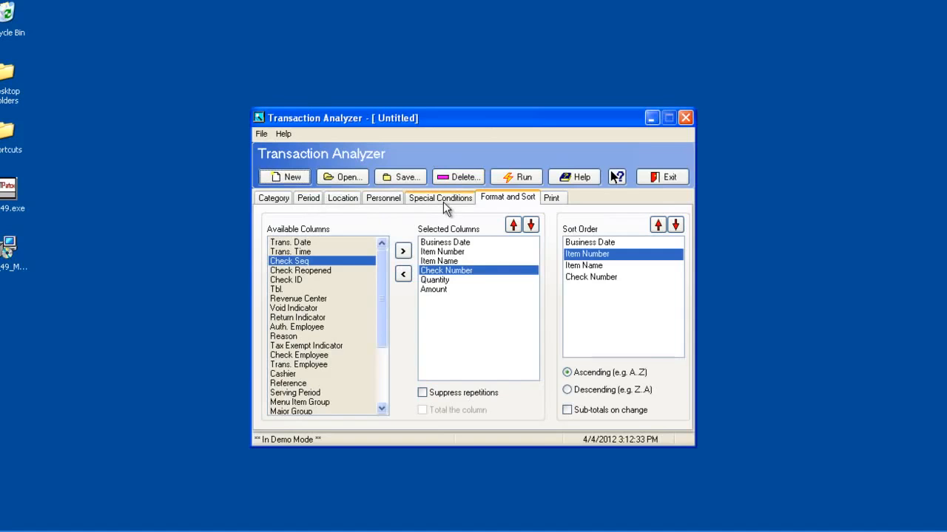
# Set the report type to Check and run the report
pyautogui.click(551, 198)
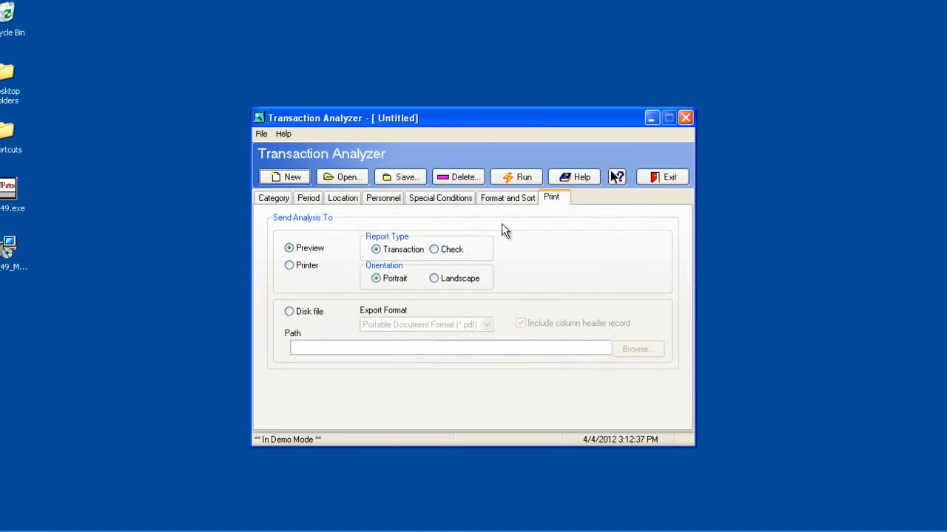
pyautogui.click(435, 249)
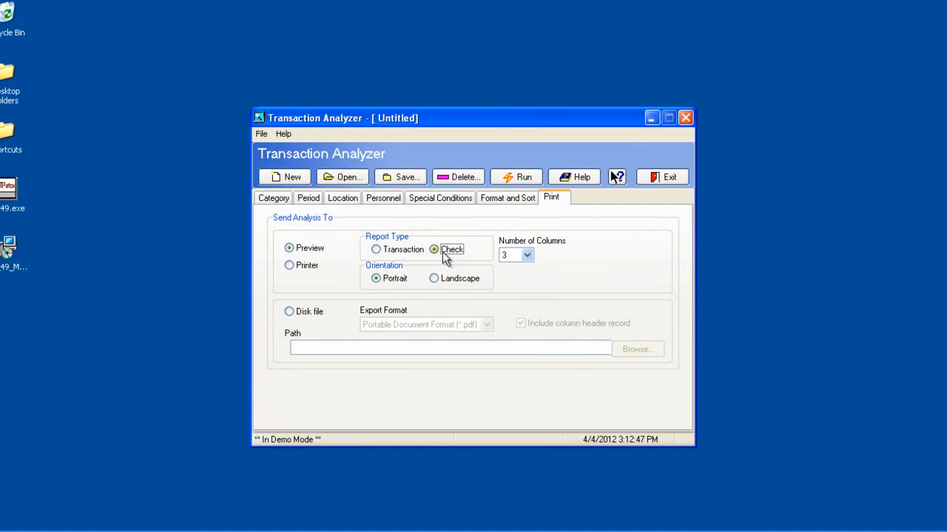
pyautogui.click(514, 179)
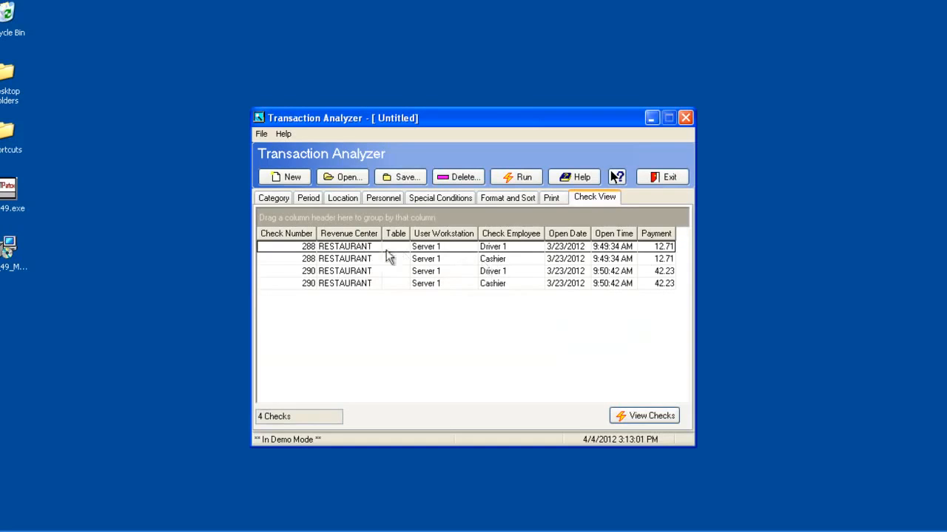
# Select all four listed check rows, view their check details in an enlarged preview, and close it
pyautogui.click(368, 248)
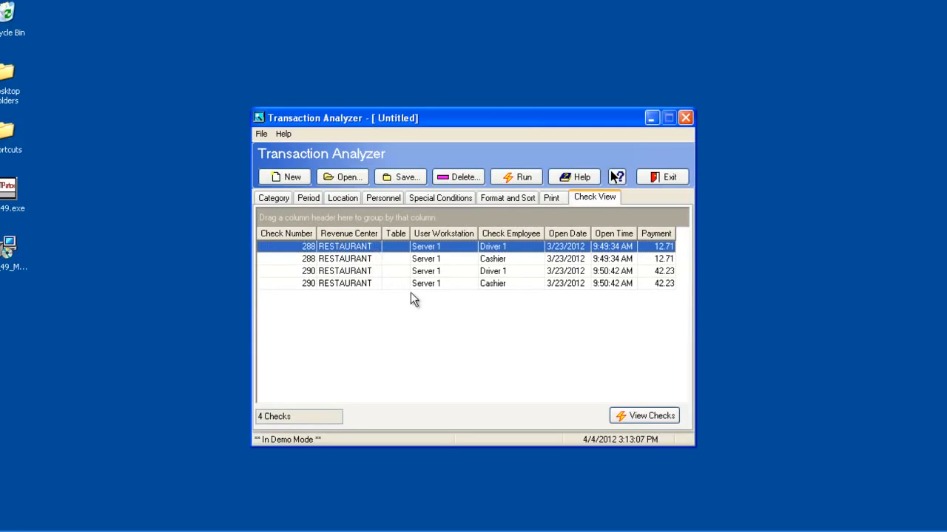
pyautogui.keyDown('ctrl'); pyautogui.click(358, 260); pyautogui.keyUp('ctrl')
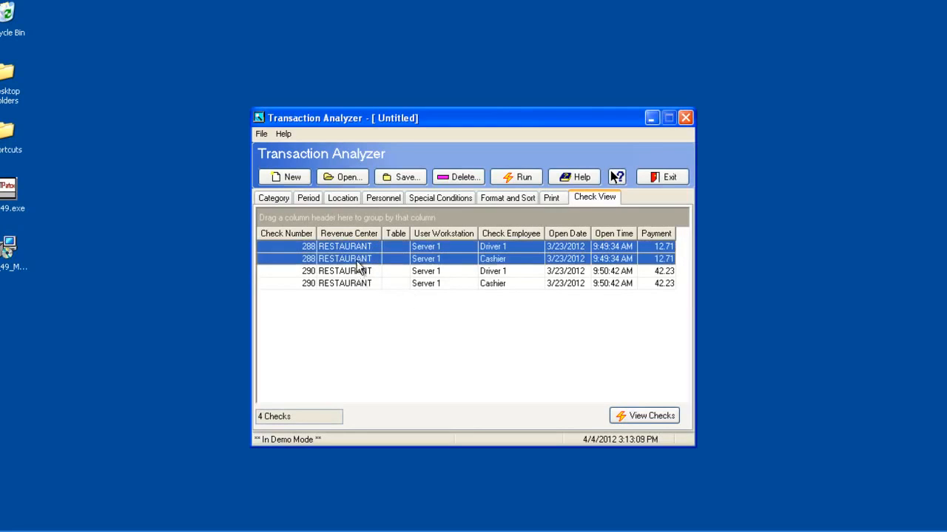
pyautogui.keyDown('ctrl'); pyautogui.click(358, 272); pyautogui.keyUp('ctrl')
pyautogui.keyDown('ctrl'); pyautogui.click(358, 284); pyautogui.keyUp('ctrl')
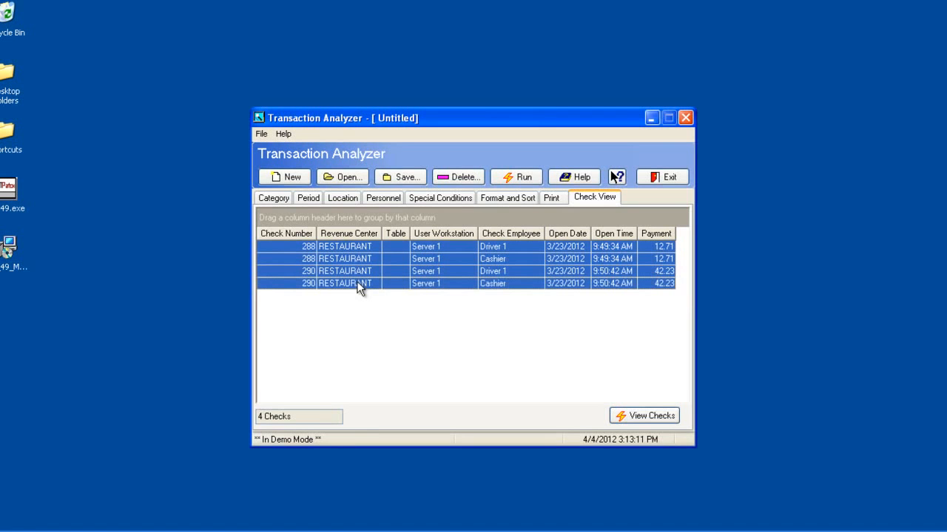
pyautogui.click(637, 418)
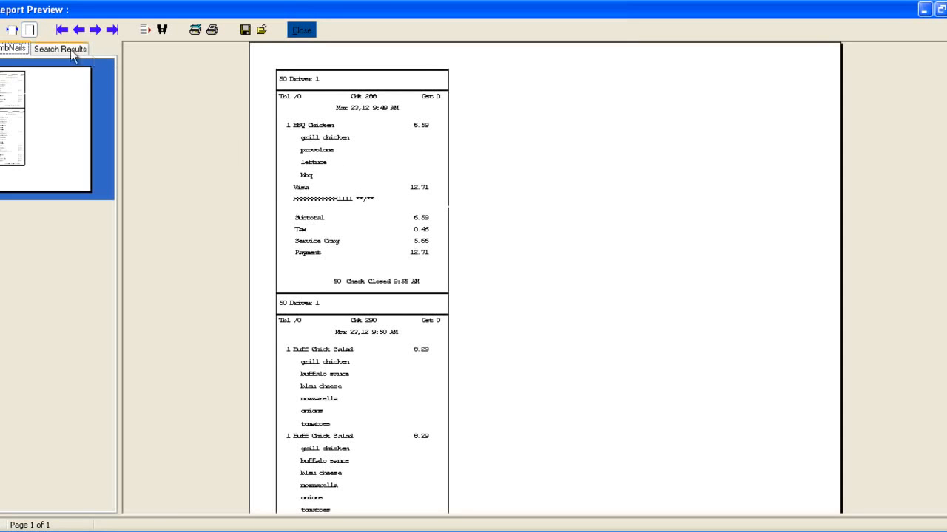
pyautogui.click(12, 30)
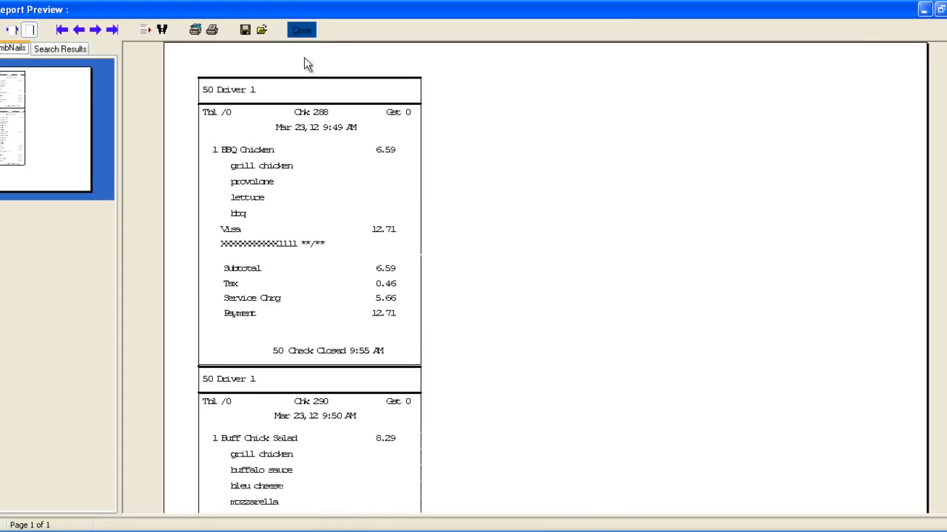
pyautogui.click(301, 30)
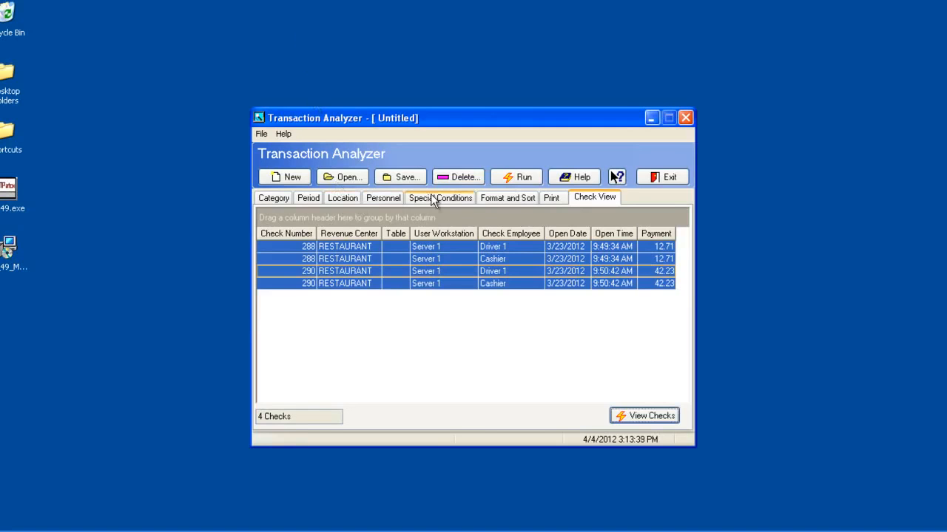
# Save the report setup as configuration number 2 with the name Visa Payments
pyautogui.click(285, 199)
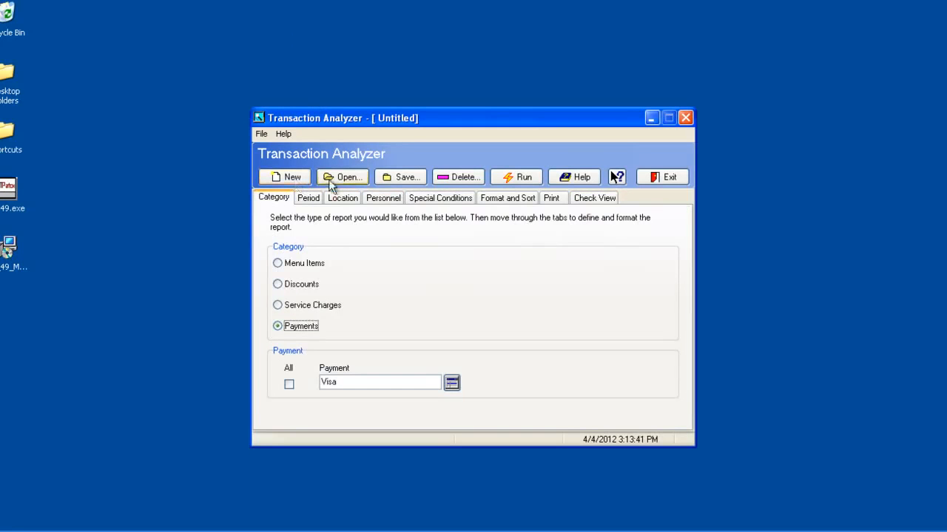
pyautogui.click(409, 176)
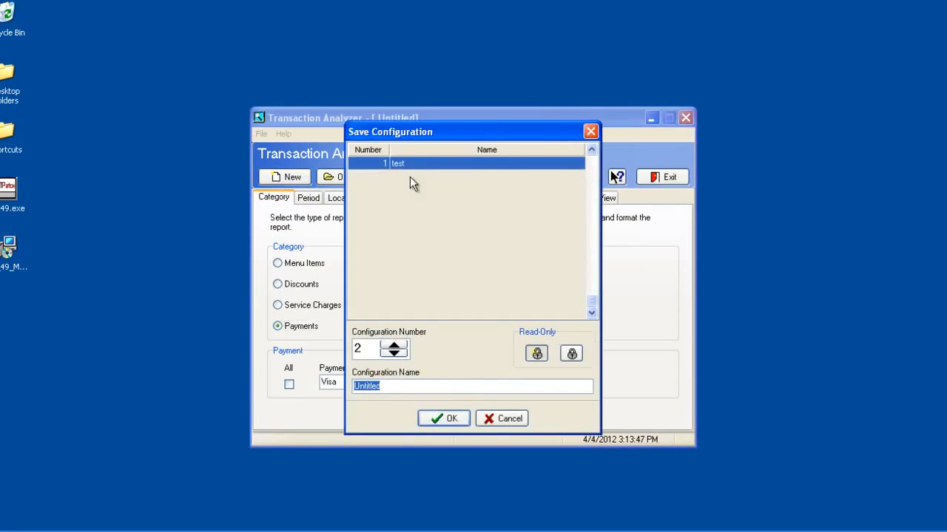
pyautogui.moveTo(426, 137); pyautogui.dragTo(419, 204)
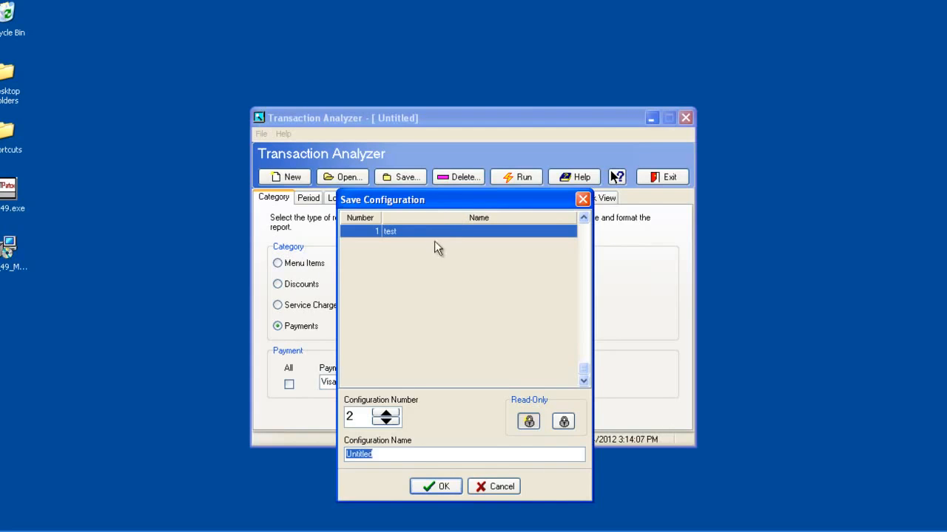
pyautogui.moveTo(391, 452); pyautogui.dragTo(331, 454)
pyautogui.write('Visa Payments')
pyautogui.click(423, 486)
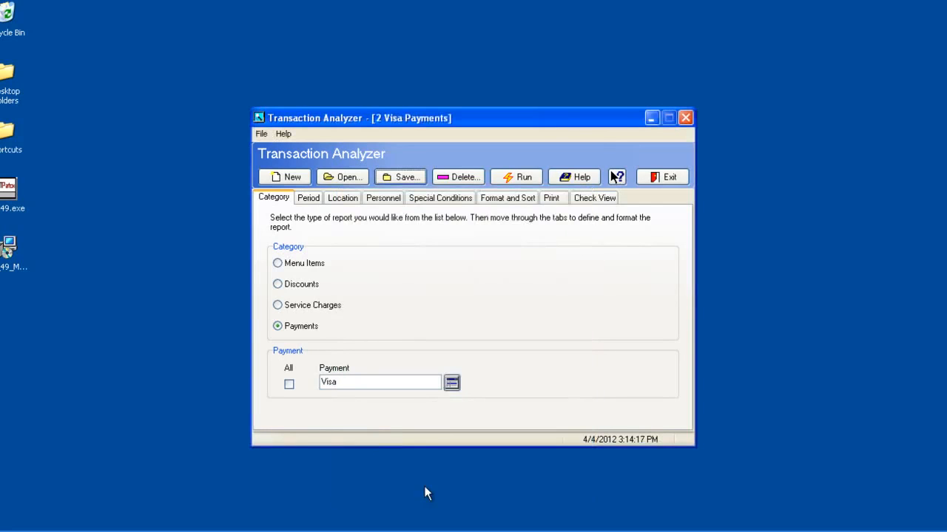
# Open the saved Visa Payments configuration and run its report
pyautogui.click(349, 181)
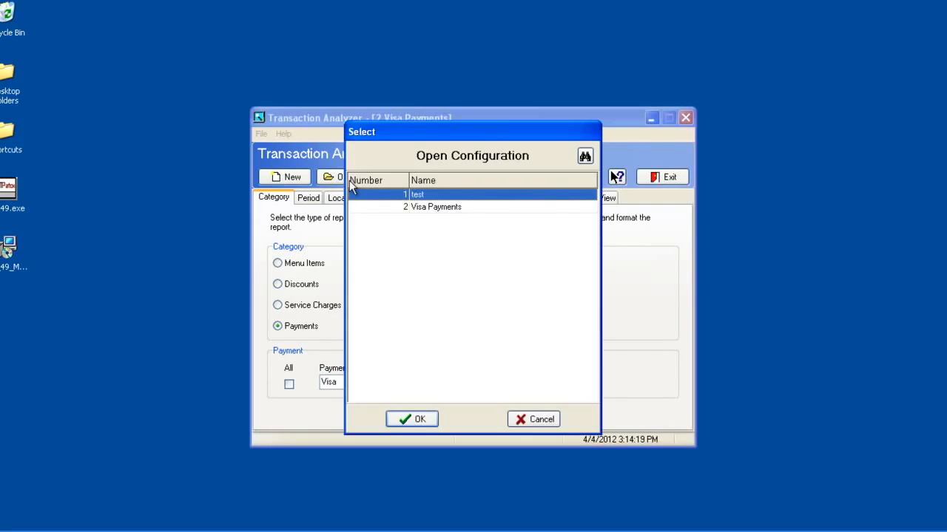
pyautogui.click(439, 206)
pyautogui.click(432, 419)
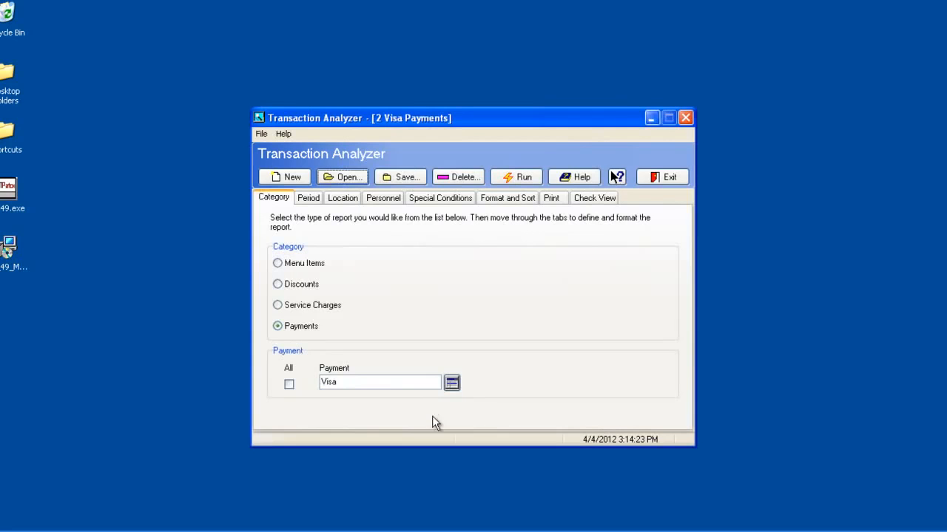
pyautogui.click(522, 177)
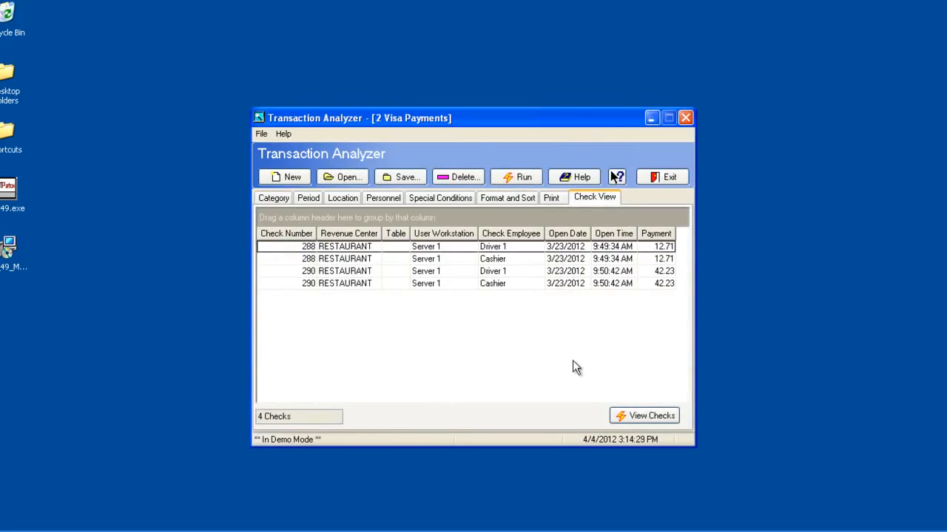